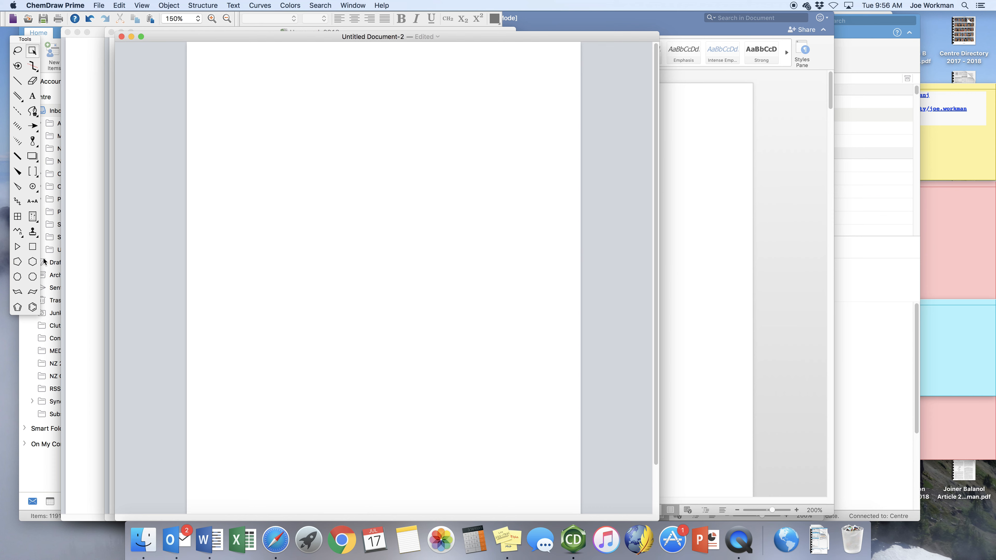
# Draw a cyclopentene ring with two methyl groups on its upper carbon, followed by a horizontal reaction arrow.
pyautogui.click(18, 262)
pyautogui.click(249, 100)
pyautogui.moveTo(235, 146); pyautogui.dragTo(254, 140)
pyautogui.click(16, 82)
pyautogui.moveTo(251, 86); pyautogui.dragTo(240, 73)
pyautogui.click(251, 86)
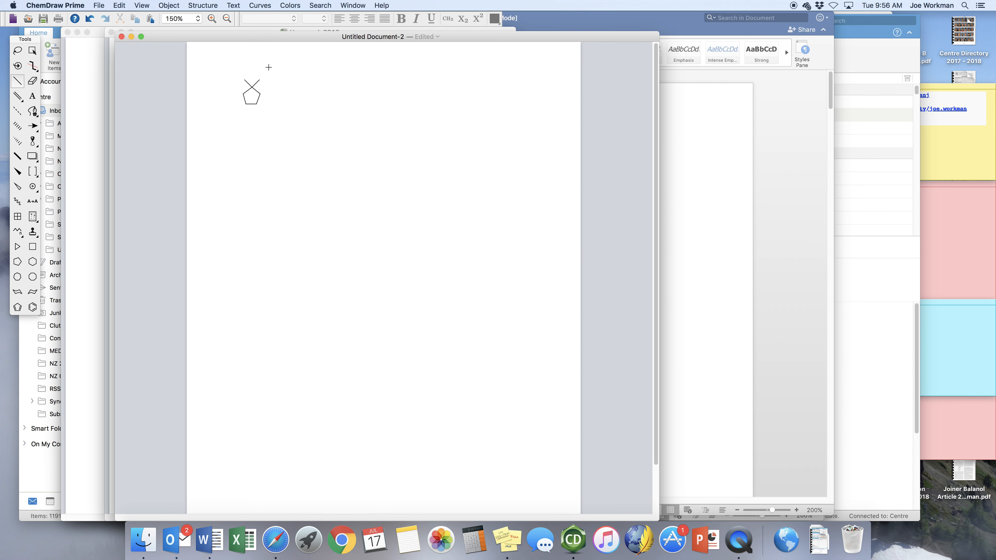
pyautogui.click(244, 99)
pyautogui.moveTo(33, 130); pyautogui.dragTo(86, 74)
pyautogui.moveTo(276, 93); pyautogui.dragTo(340, 96)
# Add the reagent text "1. NBS, hv, peroxides" above the reaction arrow.
pyautogui.click(34, 99)
pyautogui.click(278, 72)
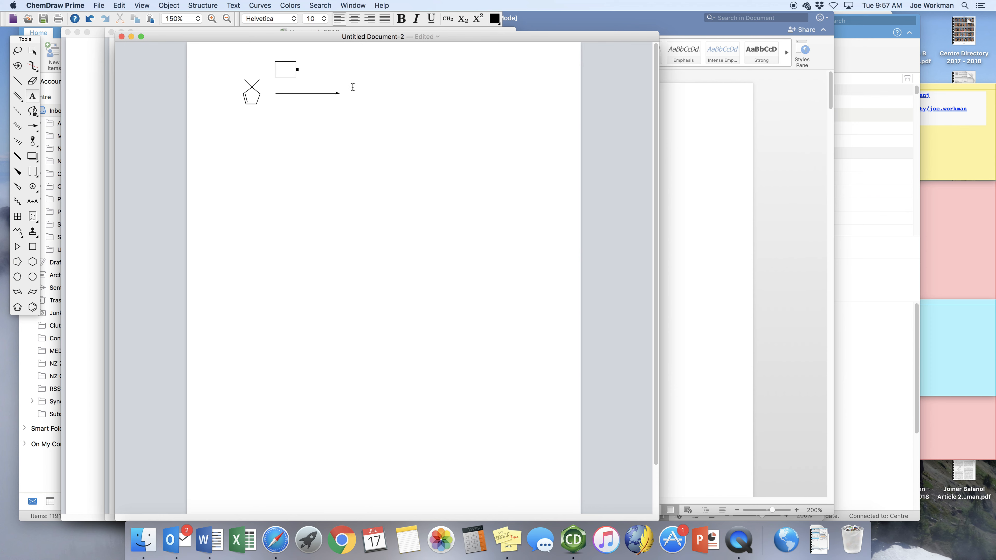
pyautogui.write('1. NBS, hv, peroxides')
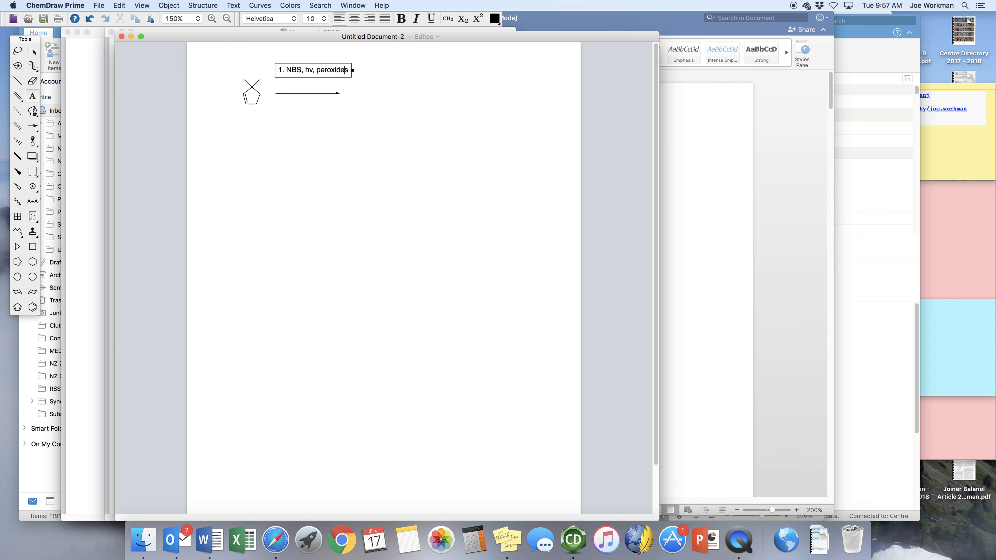
# Replace the v in "hv" with the Greek letter ν, using the Symbol font.
pyautogui.moveTo(313, 70); pyautogui.dragTo(309, 71)
pyautogui.click(295, 21)
pyautogui.click(287, 27)
pyautogui.press('BackSpace')
pyautogui.write('n')
# Add a second reagent line reading "2. KOH, EtOH" to the text above the arrow.
pyautogui.click(353, 70)
pyautogui.press('Return')
pyautogui.write('2. KOH')
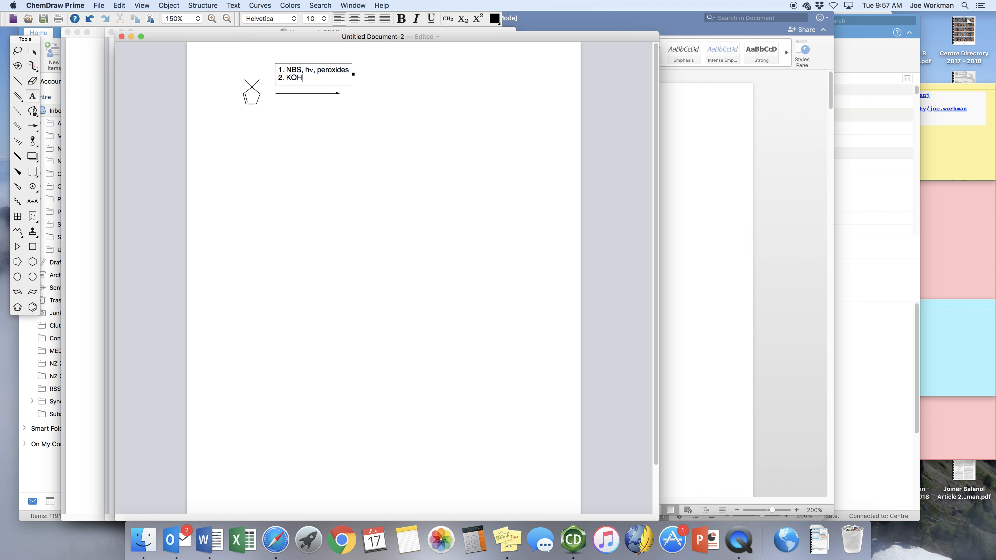
pyautogui.write(', EtOH')
# Place a separate "3." text label below the start of the reaction arrow.
pyautogui.click(280, 103)
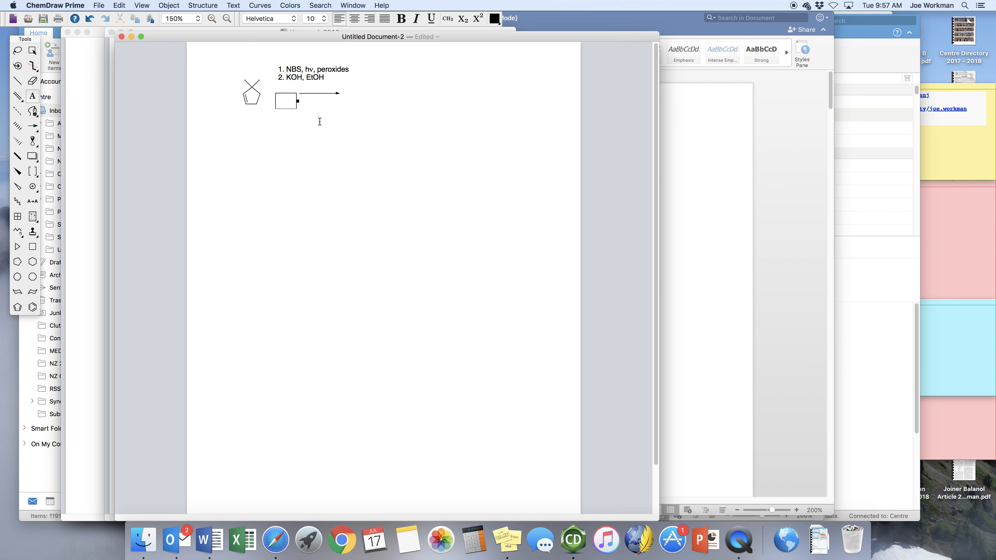
pyautogui.write('3.')
# Draw a cyclopentenone below the scheme: a five-membered ring with one ring double bond and a double-bonded O.
pyautogui.click(17, 261)
pyautogui.click(340, 144)
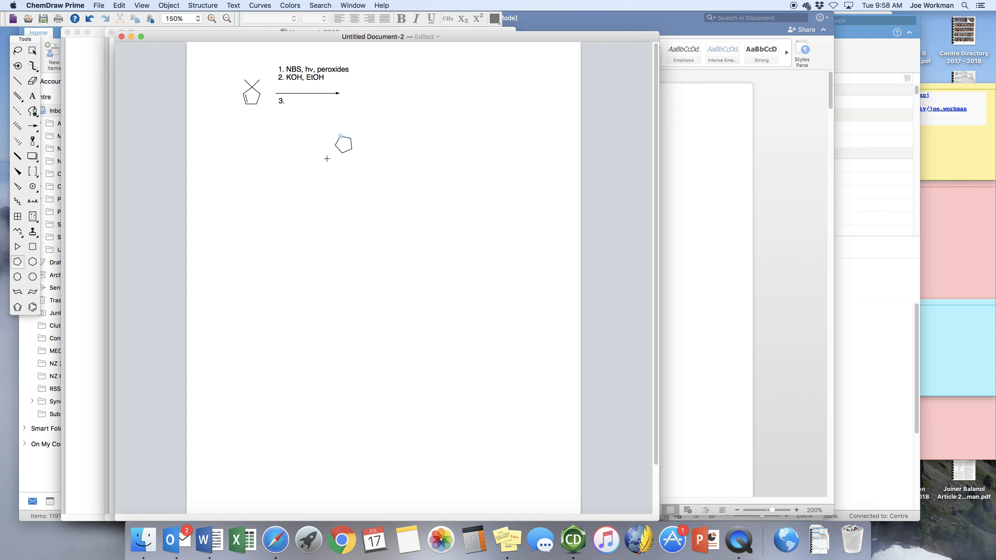
pyautogui.moveTo(316, 157); pyautogui.dragTo(312, 156)
pyautogui.click(19, 84)
pyautogui.click(350, 141)
pyautogui.click(353, 140)
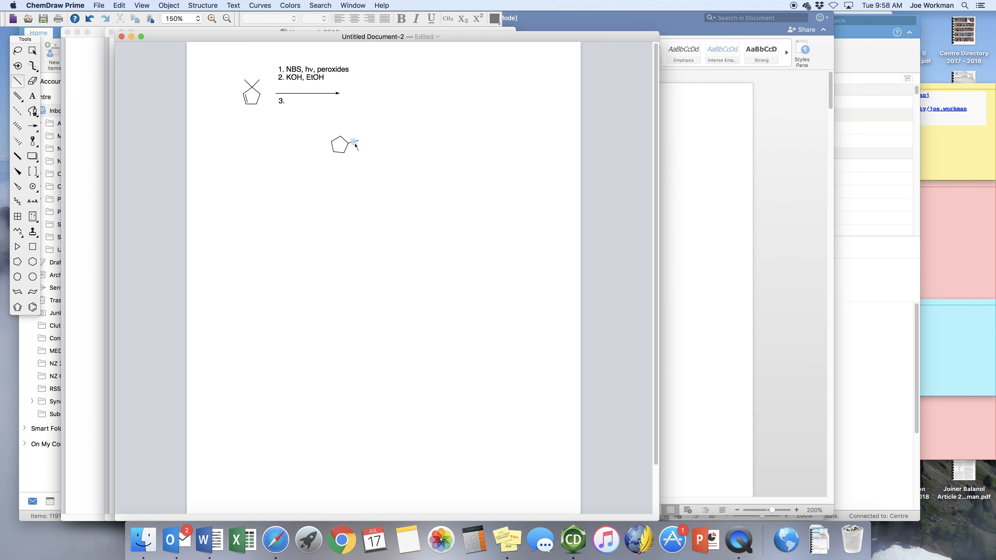
pyautogui.click(336, 140)
pyautogui.click(32, 97)
pyautogui.click(361, 141)
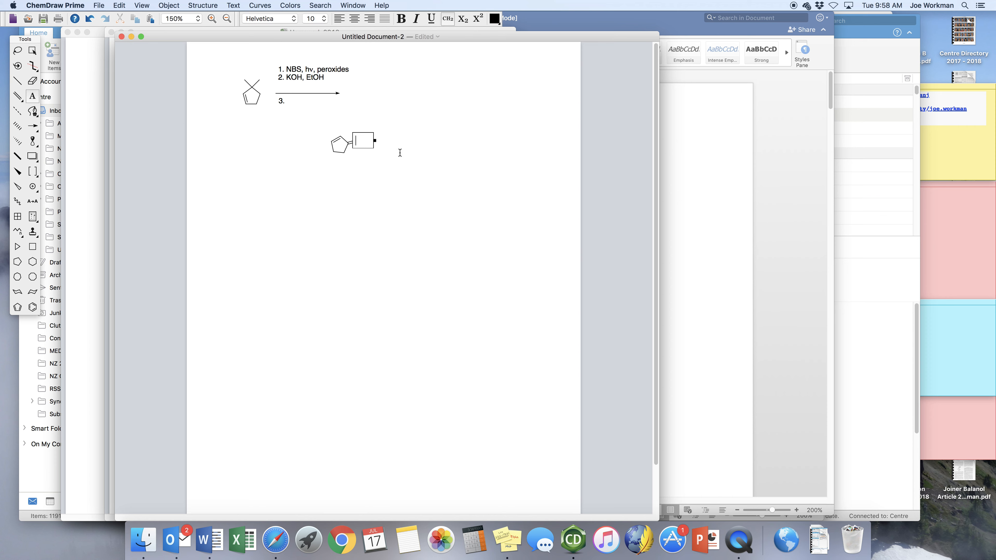
pyautogui.write('O')
pyautogui.press('Escape')
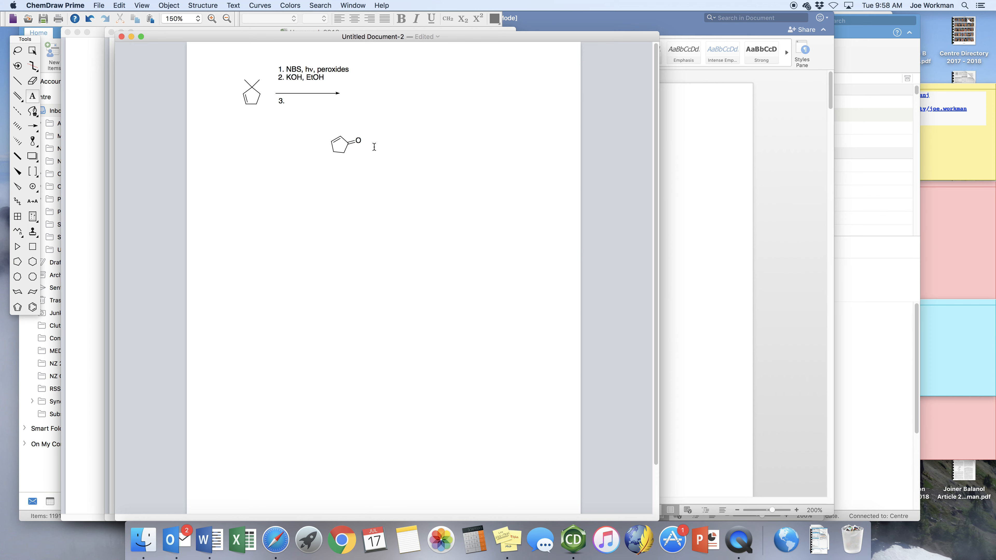
# Add a ", Δ" label beside the cyclopentenone, with the delta in the Symbol font.
pyautogui.moveTo(369, 134); pyautogui.dragTo(390, 150)
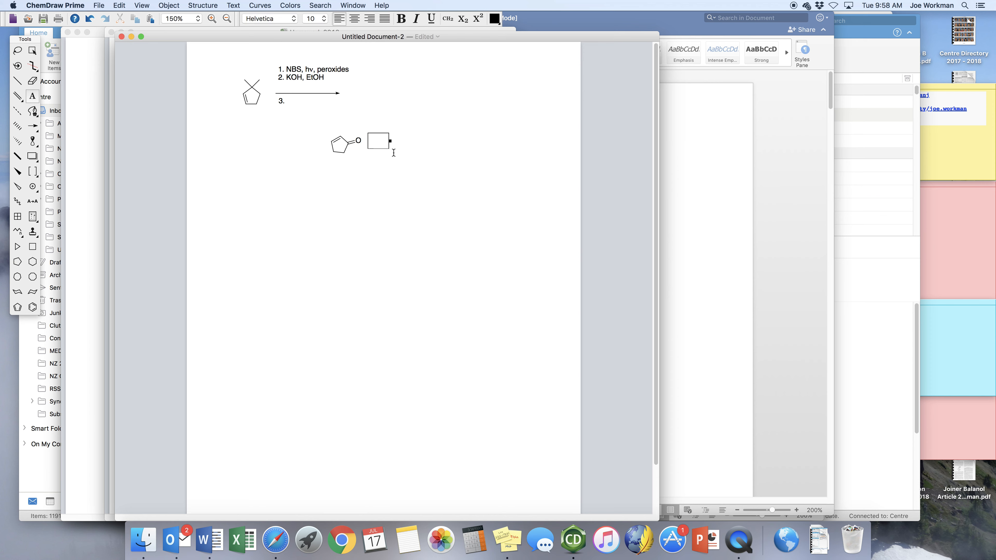
pyautogui.write(', d')
pyautogui.hotkey('shift', 'Left')
pyautogui.click(293, 19)
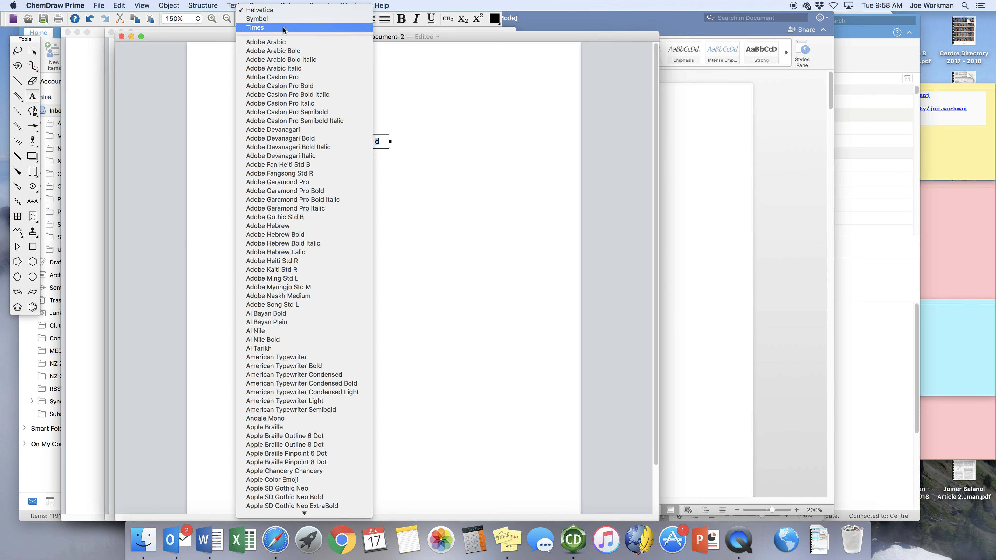
pyautogui.click(281, 18)
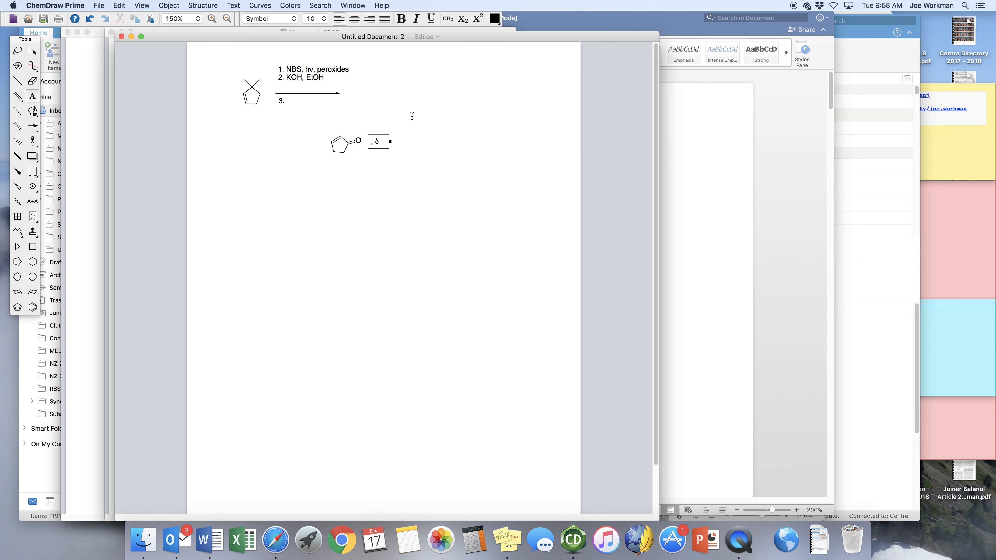
pyautogui.hotkey('shift', 'Left')
pyautogui.write('D')
# Arrange the "3." label, the cyclopentenone and the ", Δ" label in one row under the arrow.
pyautogui.click(17, 51)
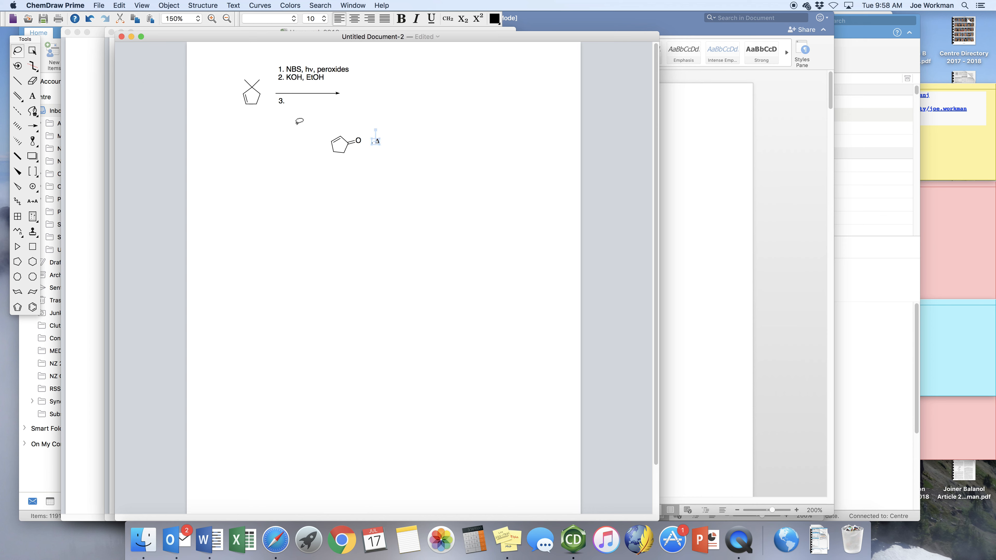
pyautogui.moveTo(376, 142)
pyautogui.mouseDown()
pyautogui.moveTo(312, 135)
pyautogui.moveTo(354, 167)
pyautogui.moveTo(399, 158)
pyautogui.mouseUp()
pyautogui.moveTo(343, 140)
pyautogui.mouseDown()
pyautogui.moveTo(328, 115)
pyautogui.moveTo(282, 108)
pyautogui.mouseUp()
pyautogui.keyDown('shift'); pyautogui.click(277, 106); pyautogui.keyUp('shift')
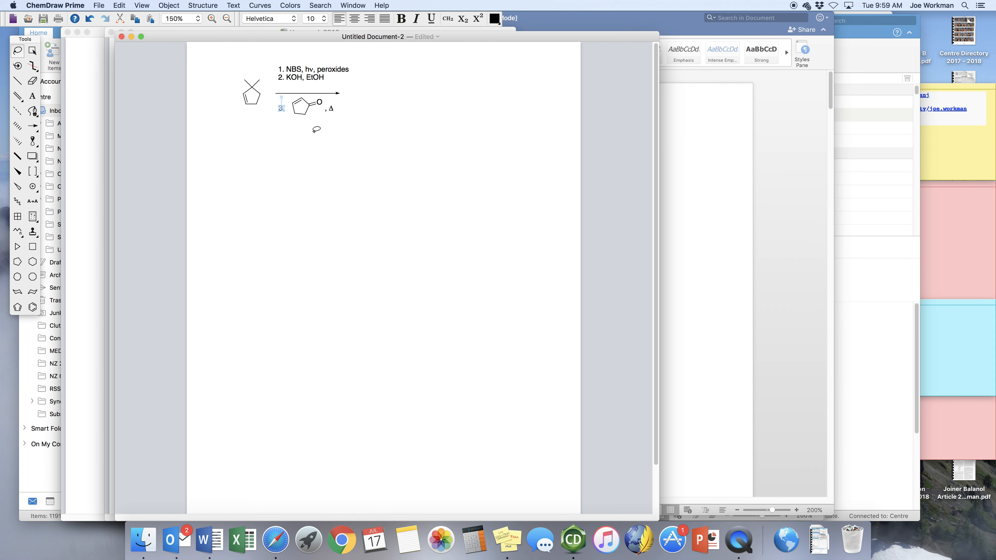
pyautogui.click(314, 127)
# Add the reagent text "4. D2, Pd" below the third reagent, with the 2 as a subscript.
pyautogui.click(32, 96)
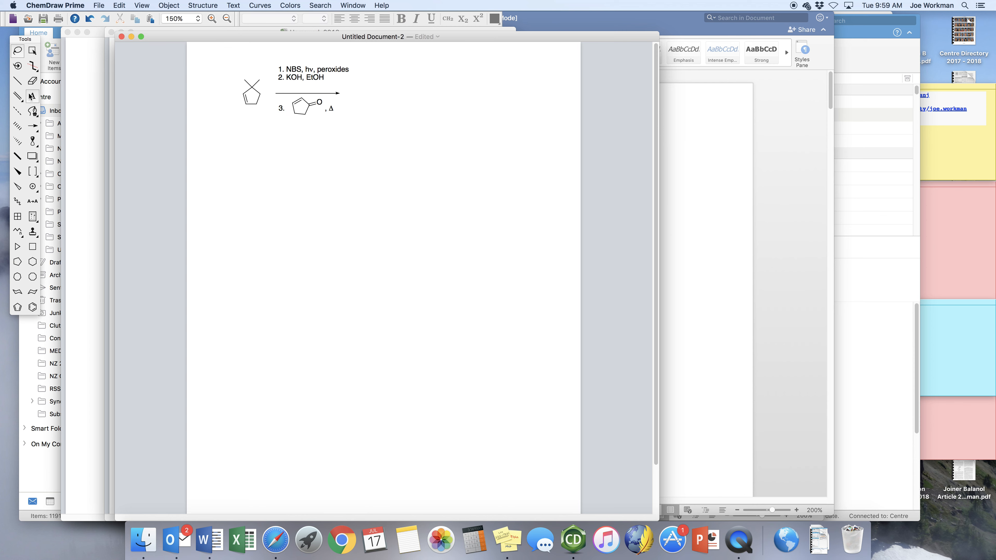
pyautogui.click(281, 126)
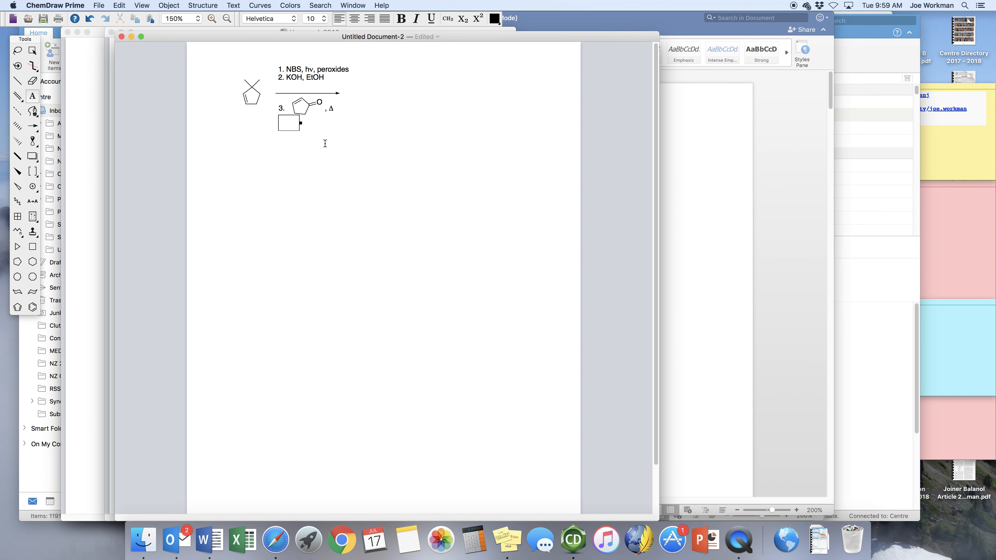
pyautogui.write('4. D2, Pd')
pyautogui.hotkey('shift', 'Left')
pyautogui.click(448, 22)
# Move the "4. D2, Pd" label slightly down so it lines up with the other reagent labels.
pyautogui.click(17, 50)
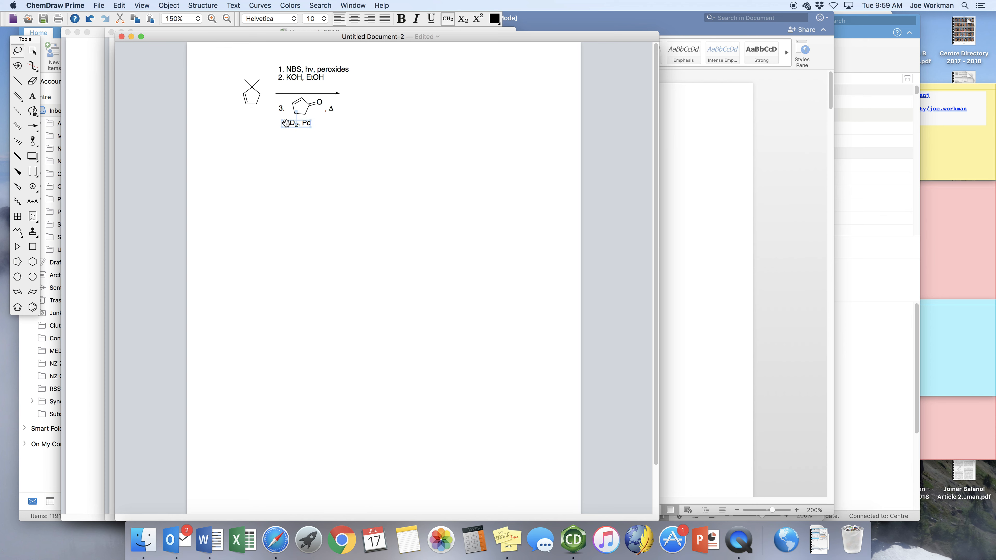
pyautogui.moveTo(294, 123); pyautogui.dragTo(292, 128)
pyautogui.click(335, 160)
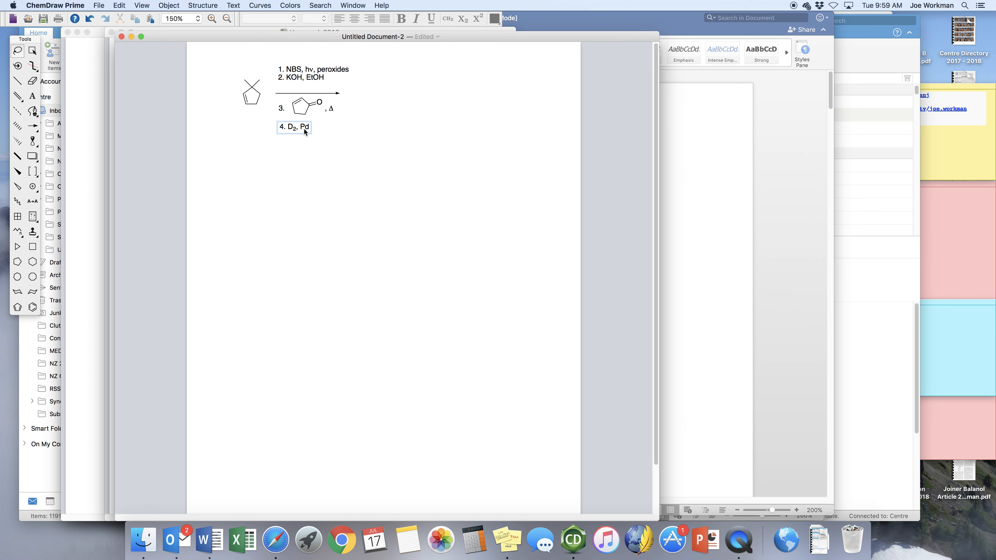
# Copy the whole reaction scheme and paste it under question 1 of the EXAM1_242_12 document in Word.
pyautogui.click(33, 51)
pyautogui.moveTo(224, 55); pyautogui.dragTo(374, 154)
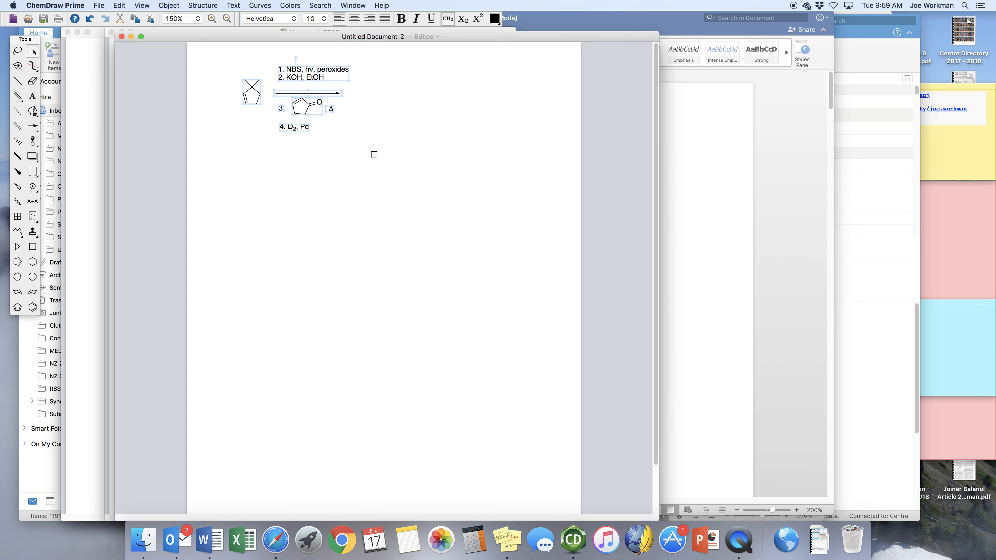
pyautogui.click(15, 52)
pyautogui.click(119, 5)
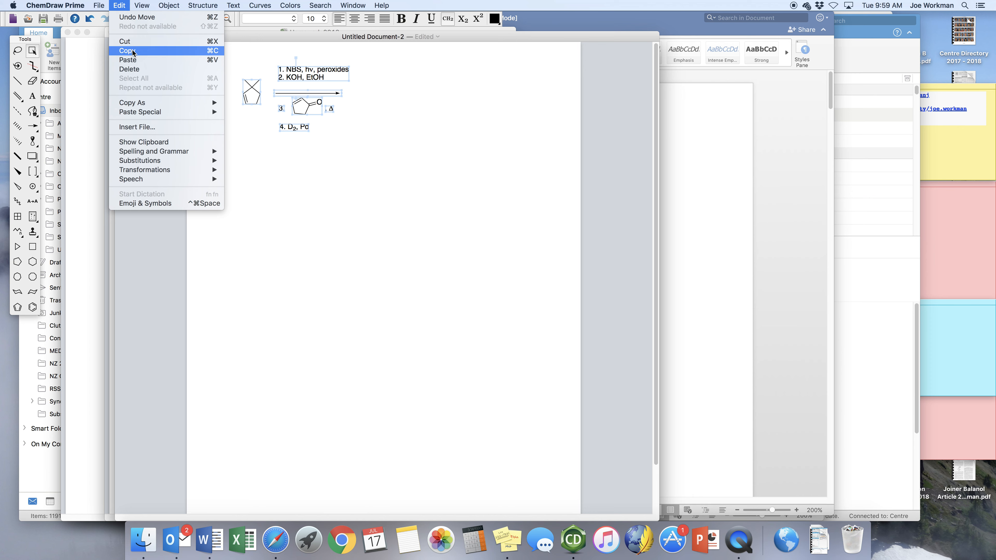
pyautogui.click(207, 51)
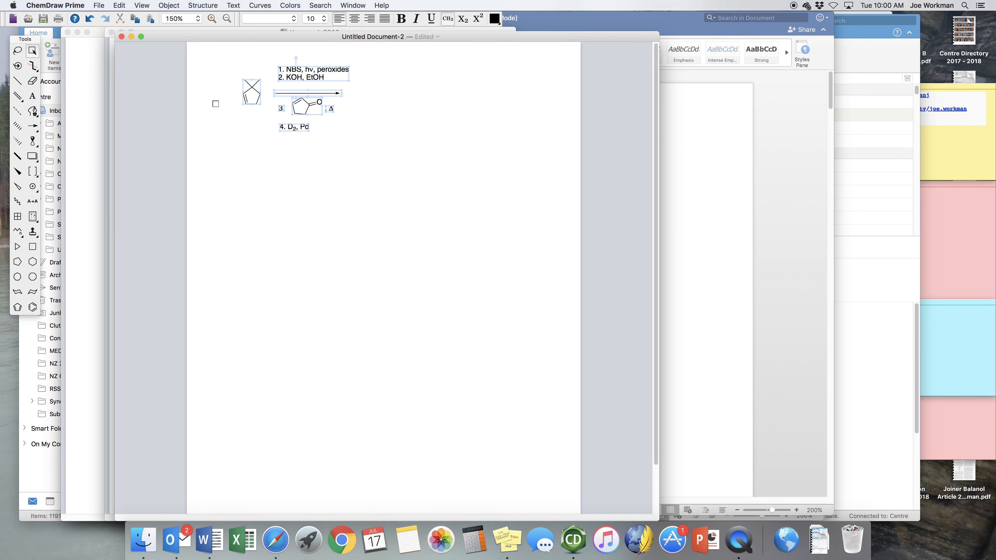
pyautogui.click(209, 539)
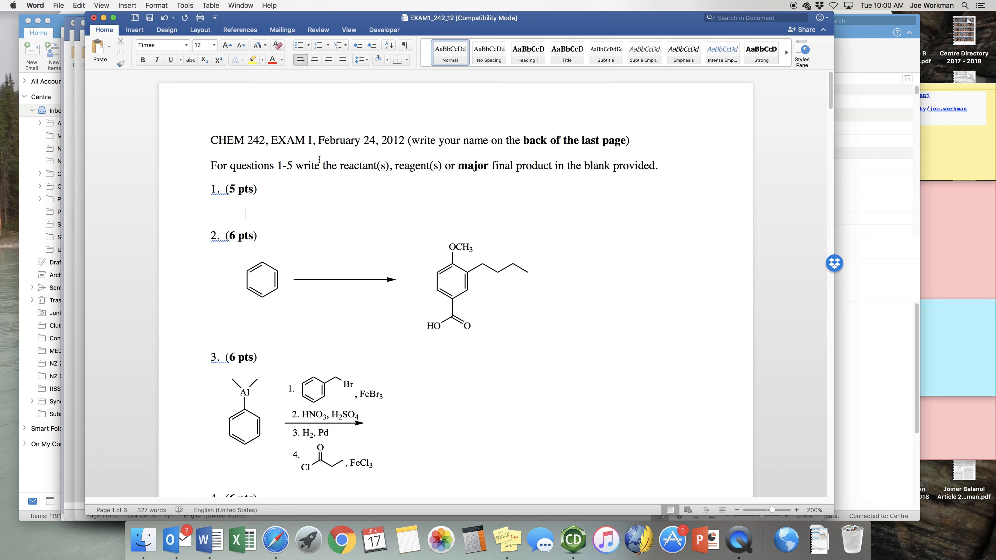
pyautogui.press('super+v')
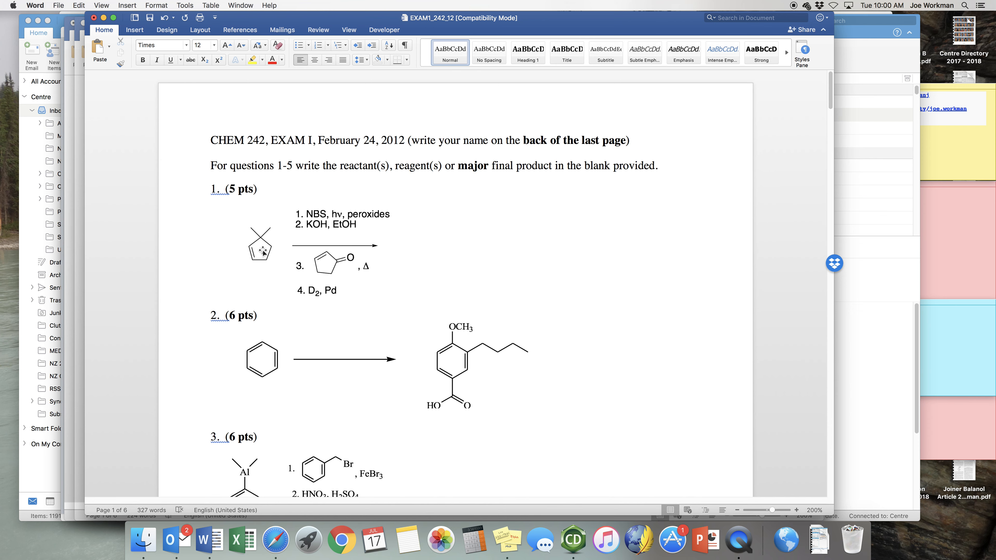
# Remove the indent in front of the pasted reaction scheme.
pyautogui.press('Left')
pyautogui.press('BackSpace')
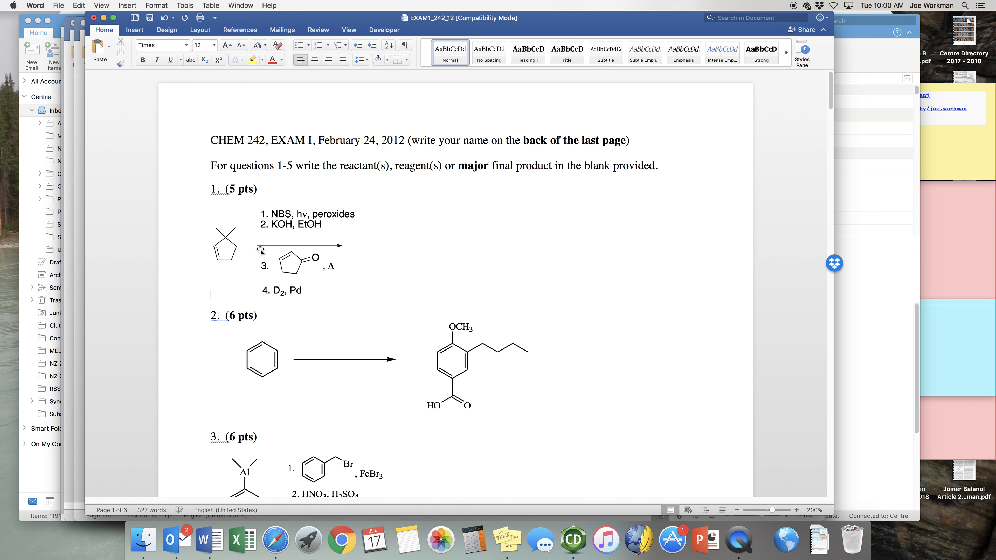
# Try centring the reaction scheme of question 1 on the page.
pyautogui.click(261, 250)
pyautogui.click(313, 62)
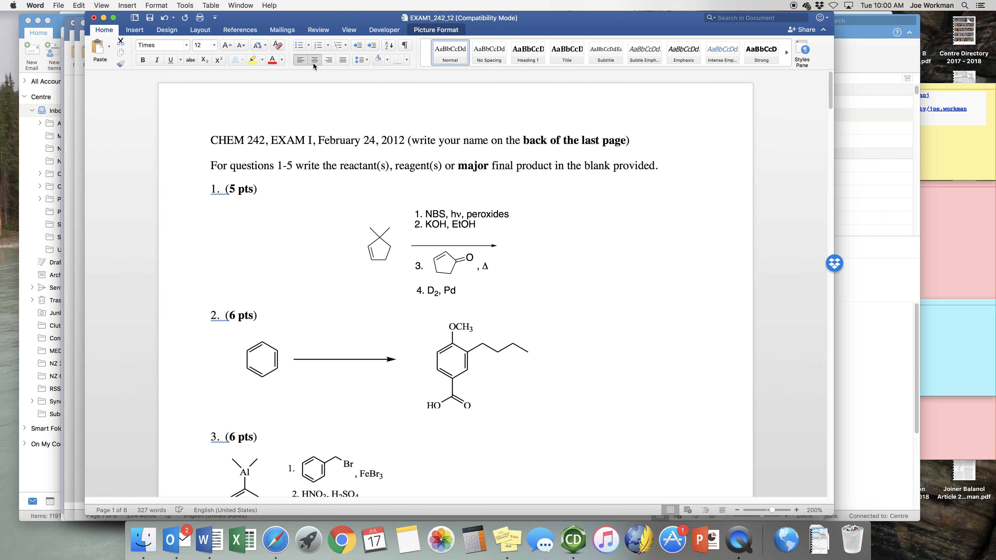
pyautogui.click(348, 239)
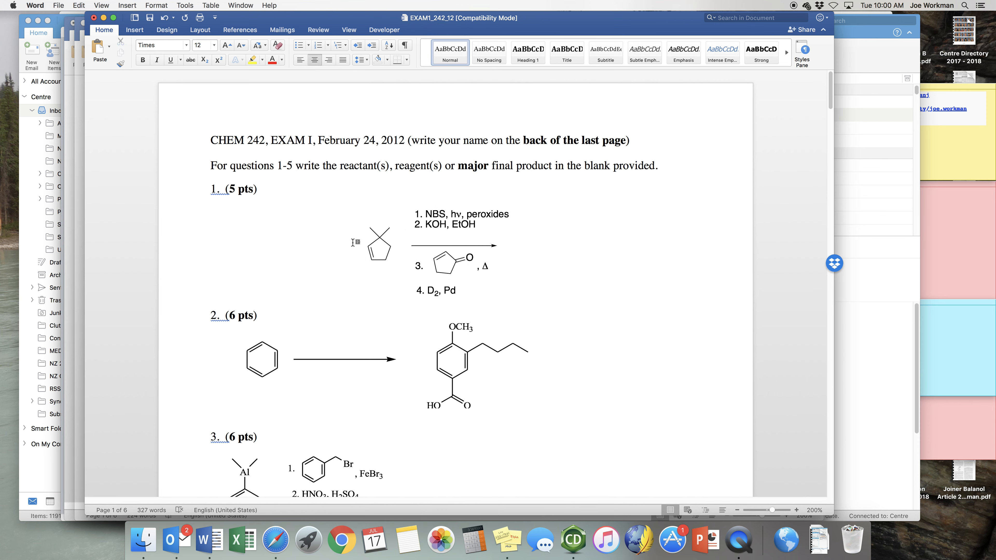
pyautogui.press('BackSpace')
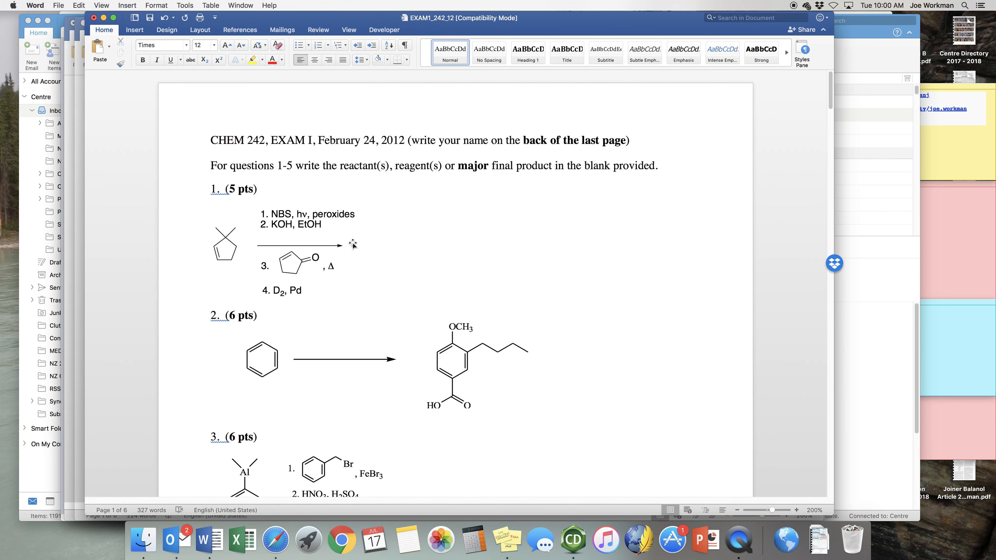
# Indent the reaction scheme of question 1 by two tab stops.
pyautogui.press('Tab')
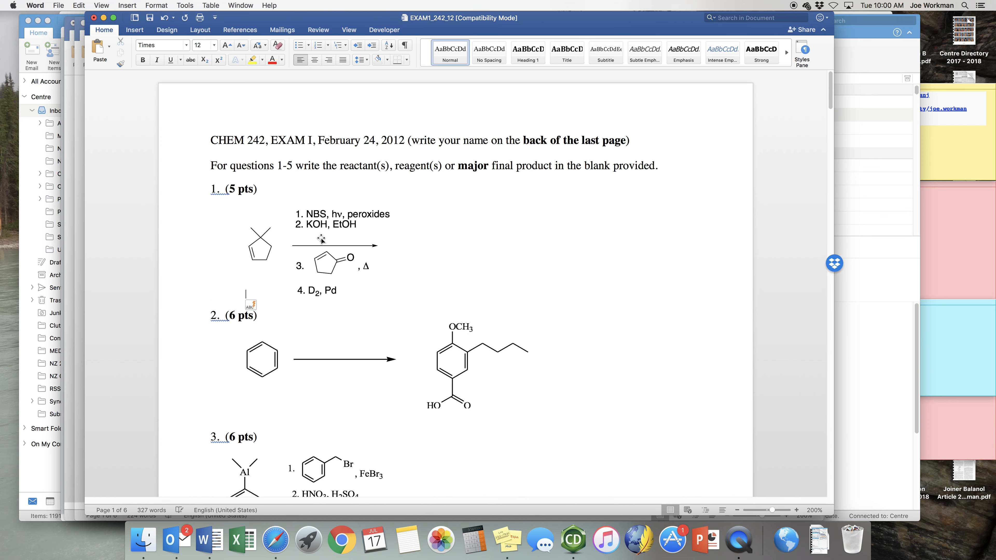
pyautogui.press('Tab')
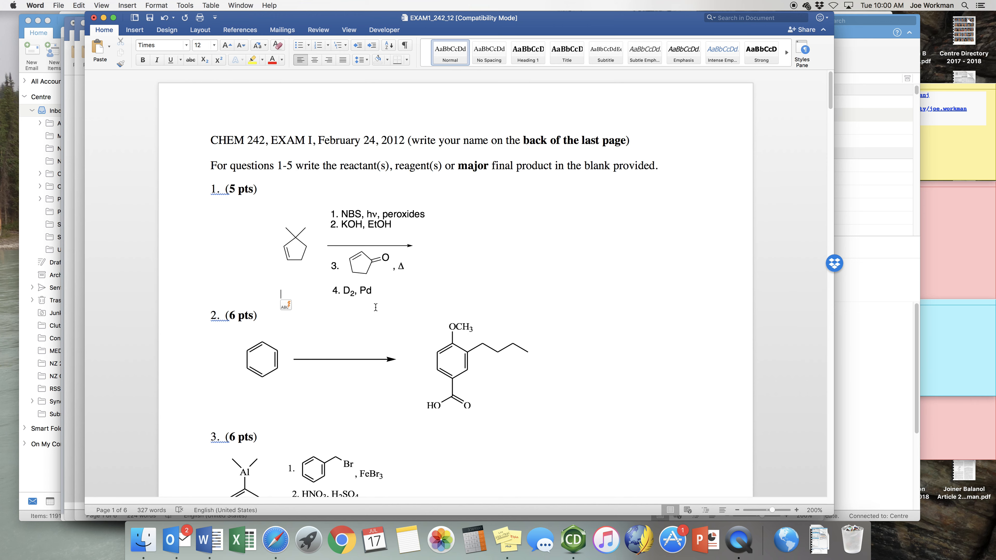
# Back in ChemDraw, place a copy of the dimethylcyclopentene after the arrow and give it a second ring double bond.
pyautogui.press('super+Tab')
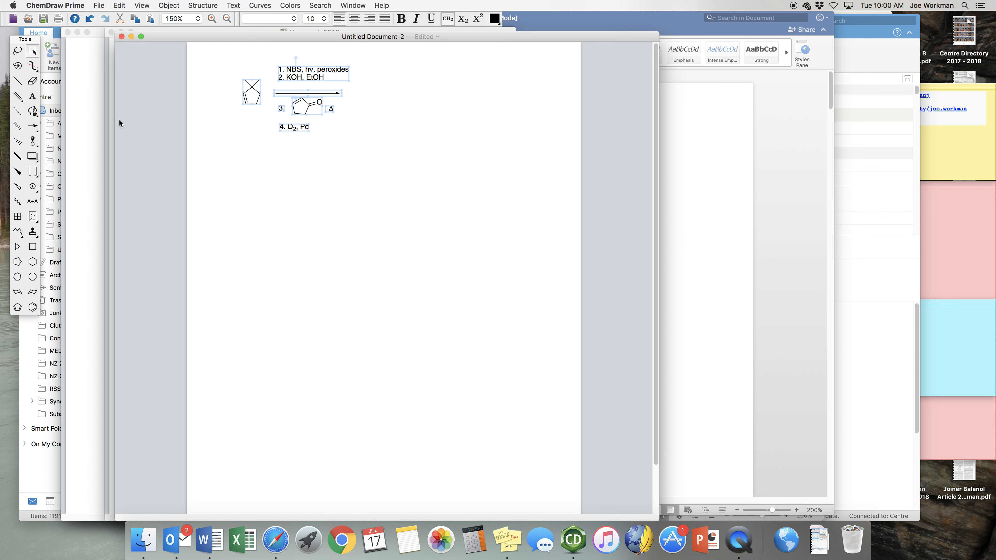
pyautogui.click(17, 51)
pyautogui.click(260, 113)
pyautogui.click(250, 103)
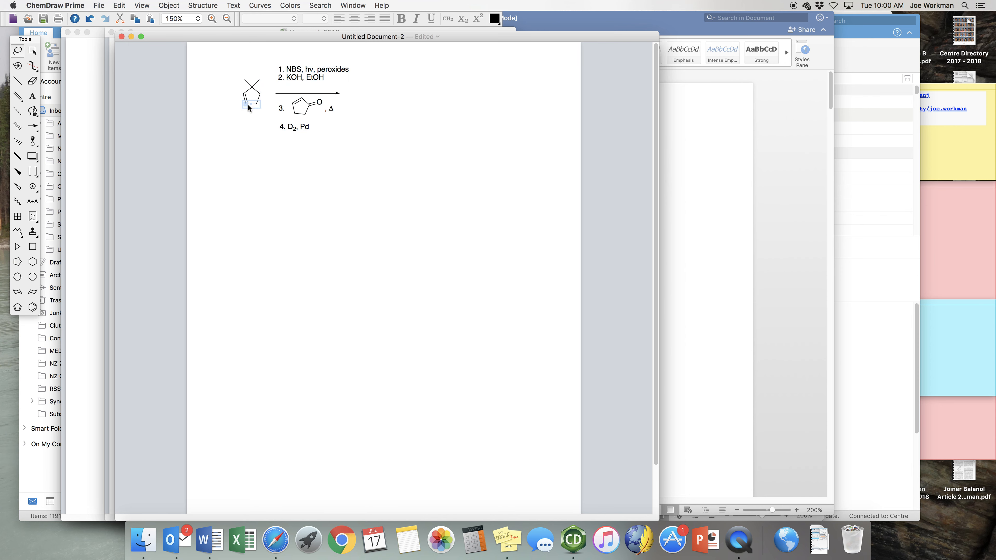
pyautogui.press('super+c')
pyautogui.press('super+v')
pyautogui.moveTo(257, 106); pyautogui.dragTo(388, 89)
pyautogui.click(18, 81)
pyautogui.click(396, 98)
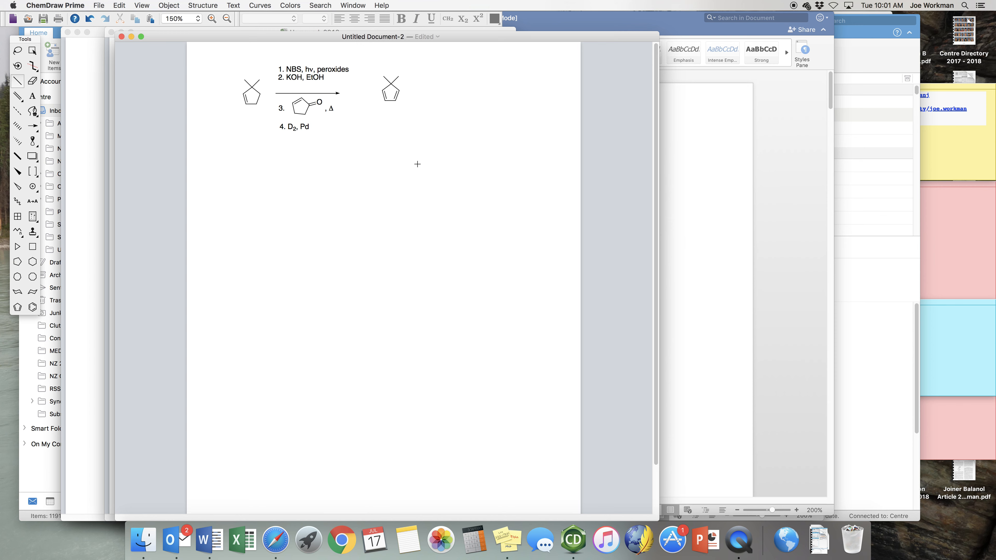
# Place a bridged bicyclic skeleton from the Bicyclics templates beside the dimethyl diene.
pyautogui.click(33, 233)
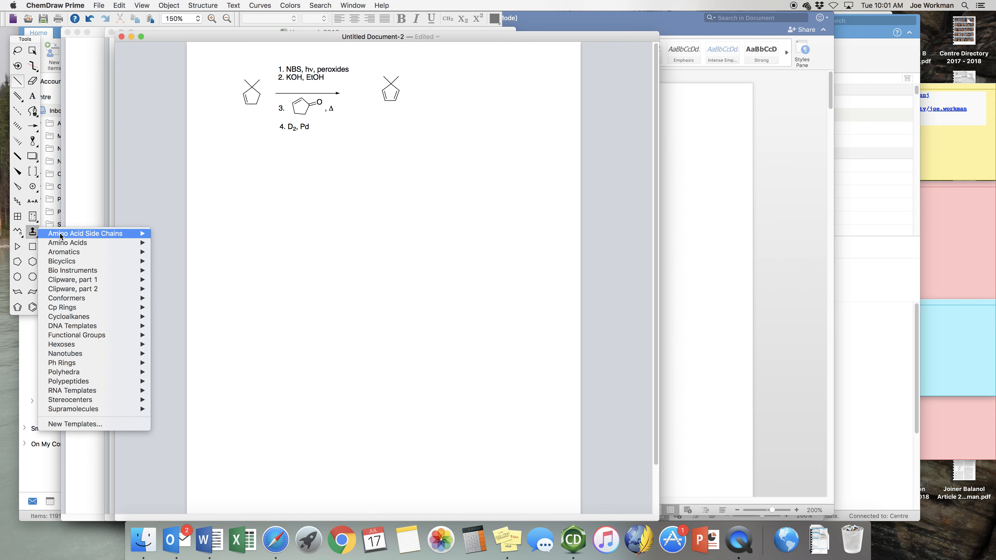
pyautogui.moveTo(75, 261)
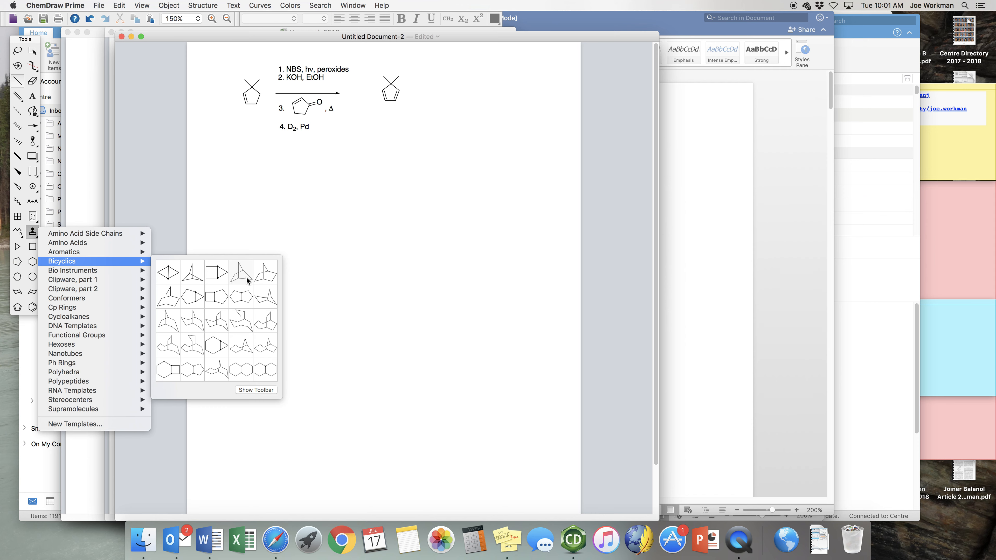
pyautogui.click(269, 282)
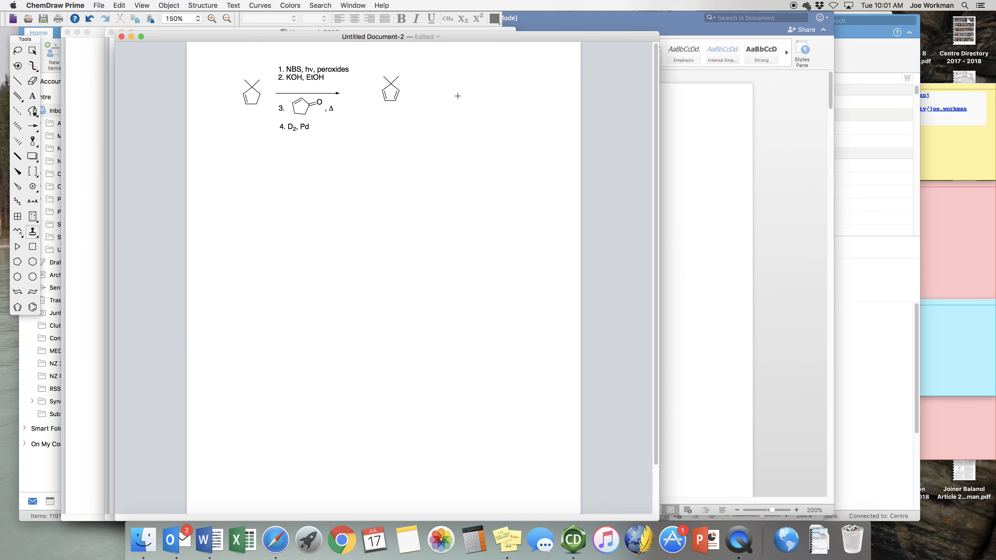
pyautogui.moveTo(452, 95); pyautogui.dragTo(433, 130)
# Add two methyl groups to the skeleton's bridge carbon and a double bond on the skeleton's outer left side.
pyautogui.click(18, 81)
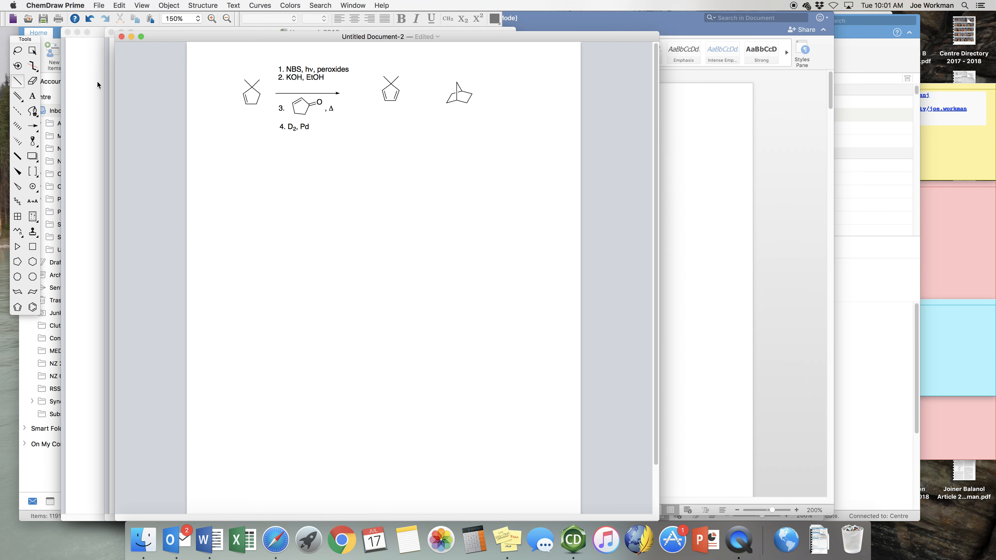
pyautogui.click(457, 82)
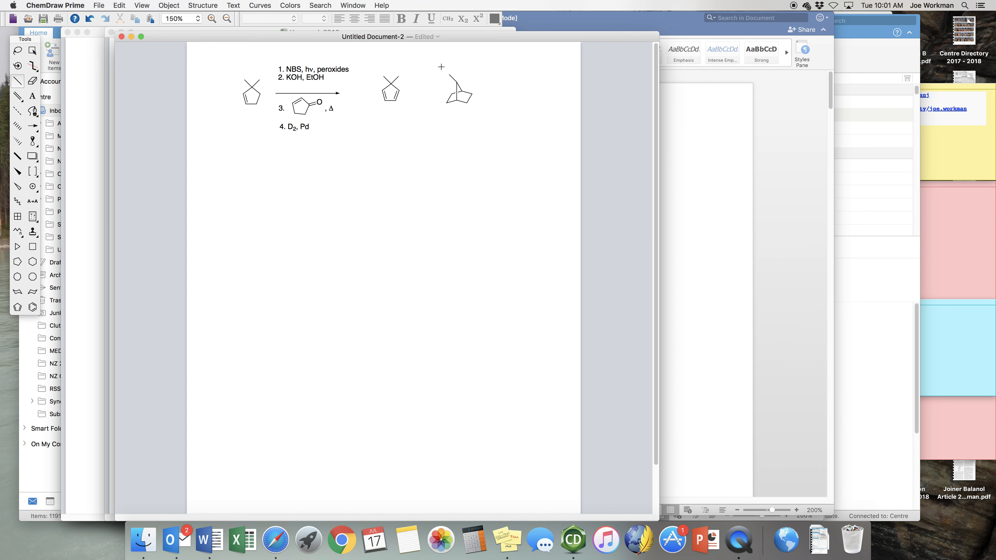
pyautogui.click(458, 80)
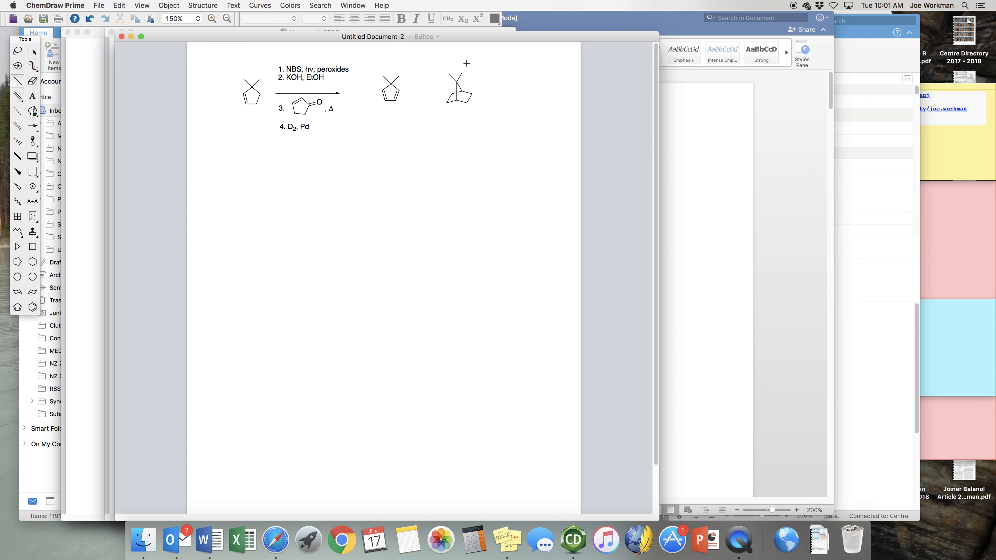
pyautogui.click(450, 98)
pyautogui.click(450, 98)
# Fuse a five-membered ring to the bicyclic skeleton and add a double-bonded O to the new ring.
pyautogui.click(21, 266)
pyautogui.click(469, 99)
pyautogui.click(17, 81)
pyautogui.click(483, 97)
pyautogui.click(488, 94)
pyautogui.click(33, 96)
pyautogui.press('o')
# Place a copy of the tricyclic ketone directly below the original.
pyautogui.click(15, 52)
pyautogui.click(472, 91)
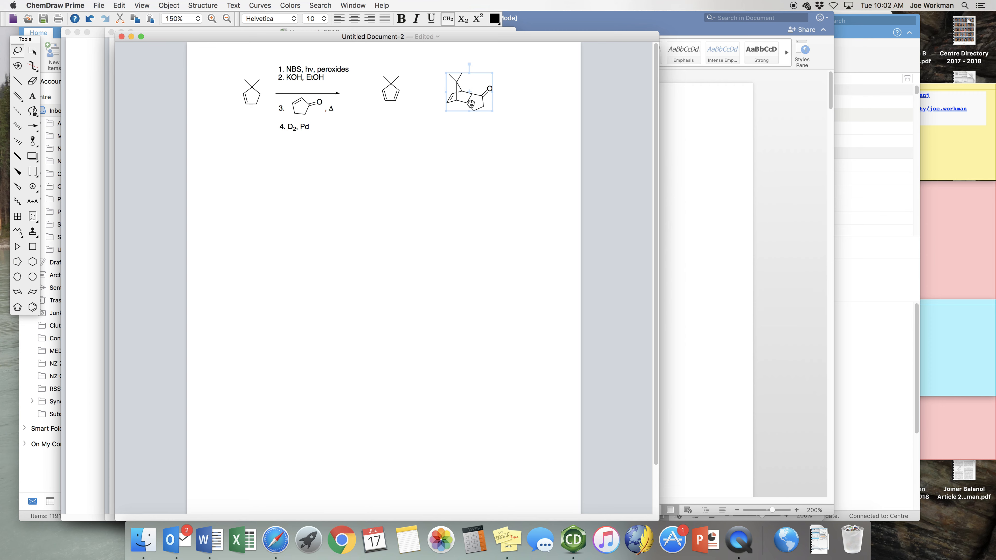
pyautogui.moveTo(471, 103); pyautogui.dragTo(467, 175)
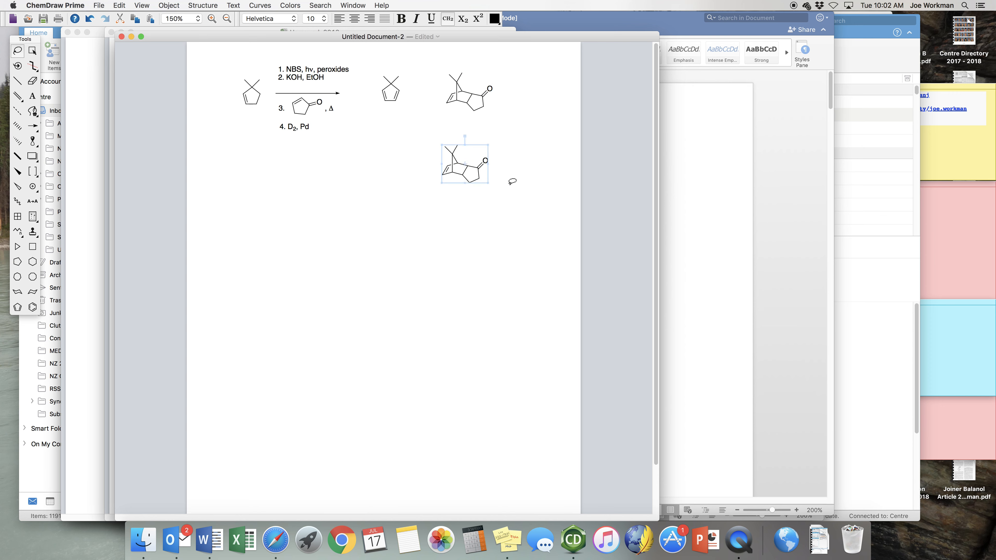
pyautogui.click(394, 158)
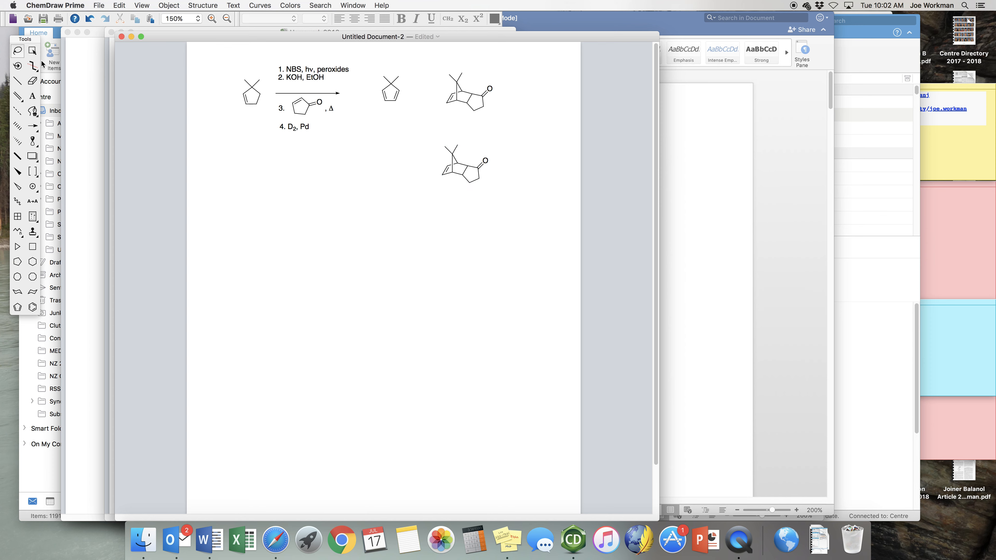
# Convert the lower ketone's ring double bond to a single bond and attach a D to each of its two carbons.
pyautogui.click(33, 81)
pyautogui.click(17, 81)
pyautogui.click(437, 176)
pyautogui.click(442, 163)
pyautogui.click(34, 97)
pyautogui.click(434, 182)
pyautogui.write('D')
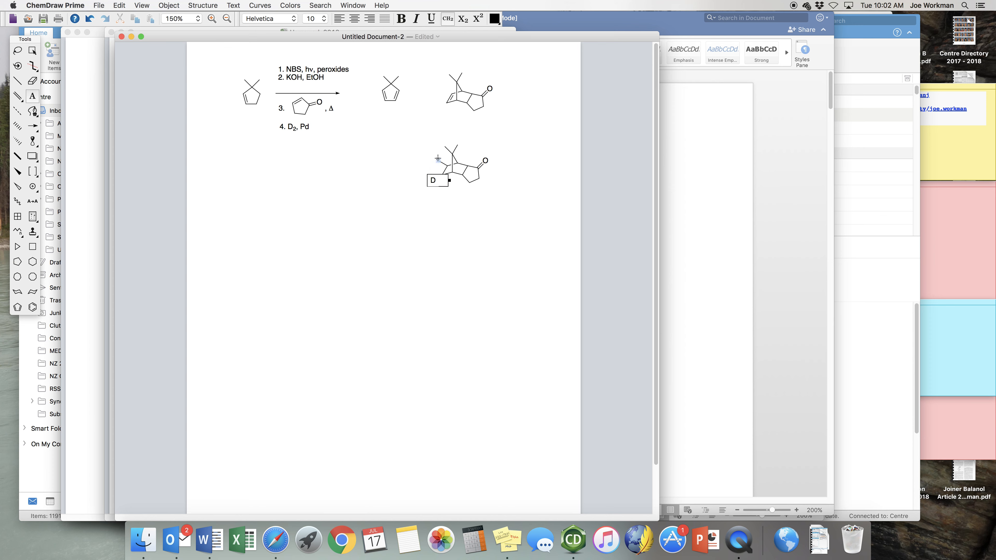
pyautogui.doubleClick(437, 159)
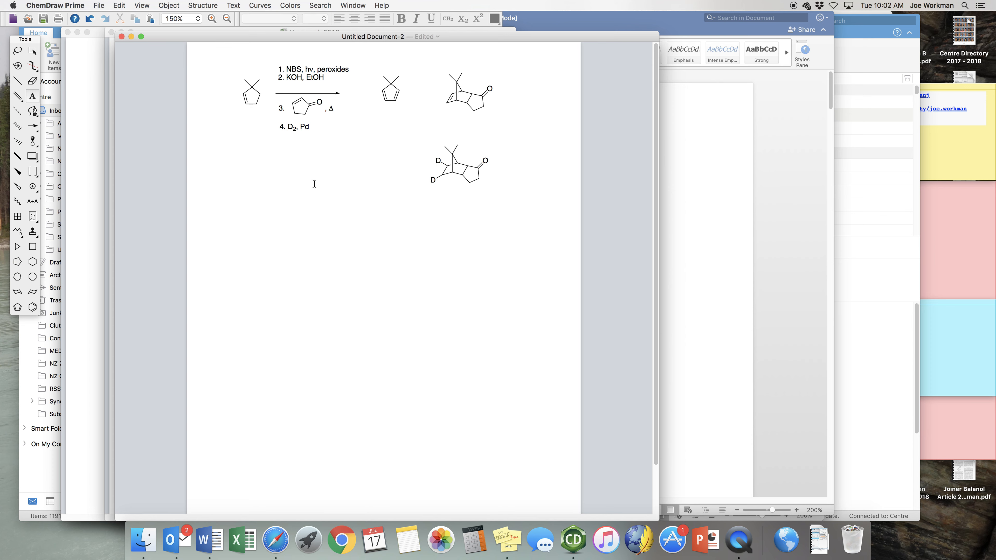